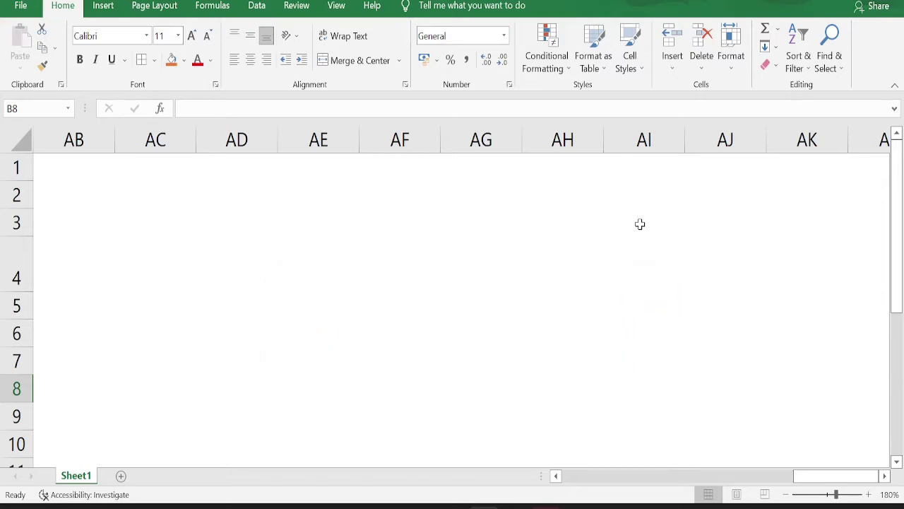
# - Copy the sales figures from C5:C7 into the Sales (in Thousands) cells D5:D7 as plain values
pyautogui.hotkey('ctrl', 'Home')
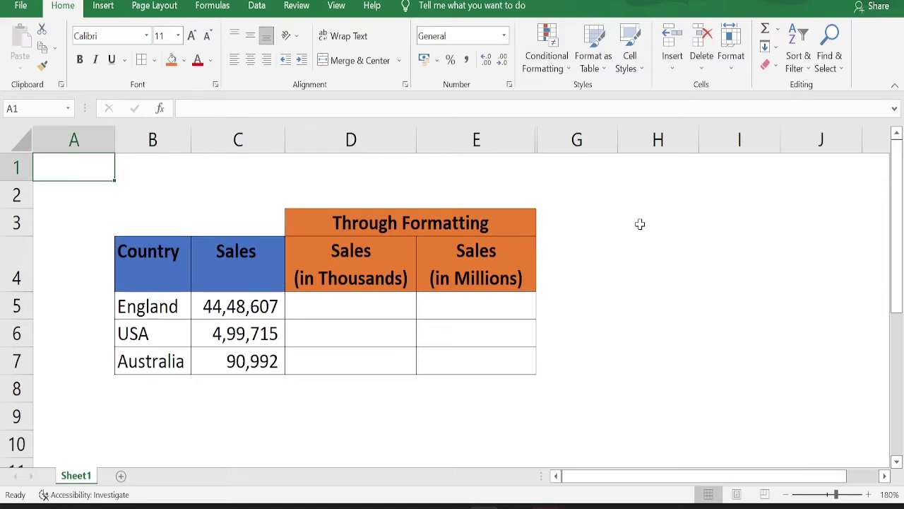
pyautogui.click(258, 300)
pyautogui.hotkey('ctrl', 'shift', 'Down')
pyautogui.hotkey('ctrl', 'c')
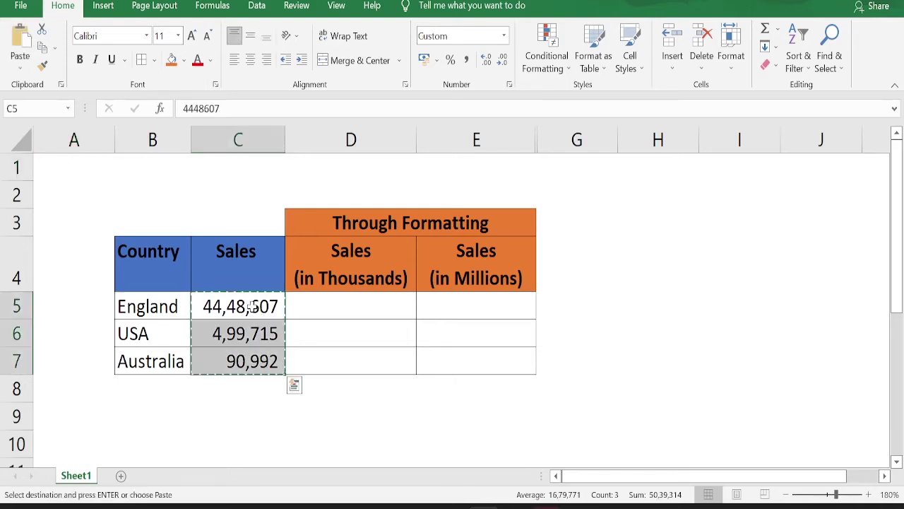
pyautogui.press('Right')
pyautogui.hotkey('ctrl', 'v')
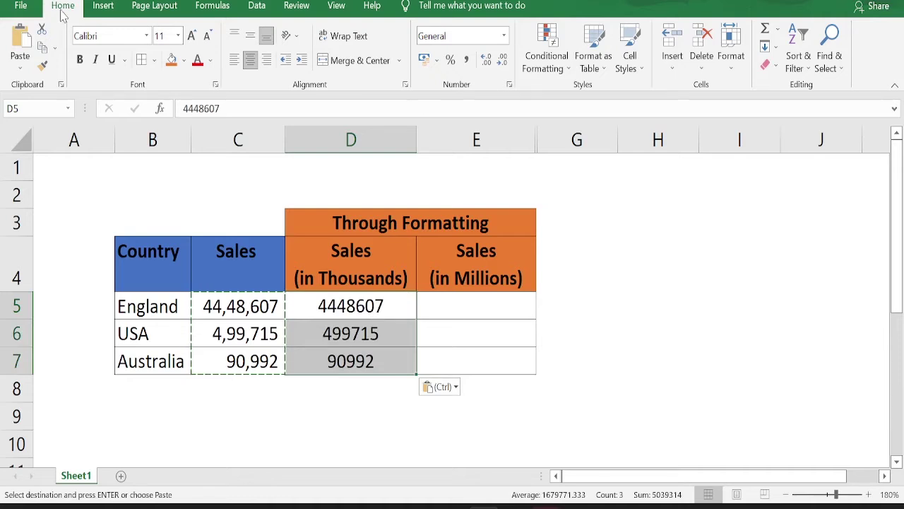
# - Apply the custom number format 0, "K" to D5:D7 to show the sales in thousands
pyautogui.click(509, 85)
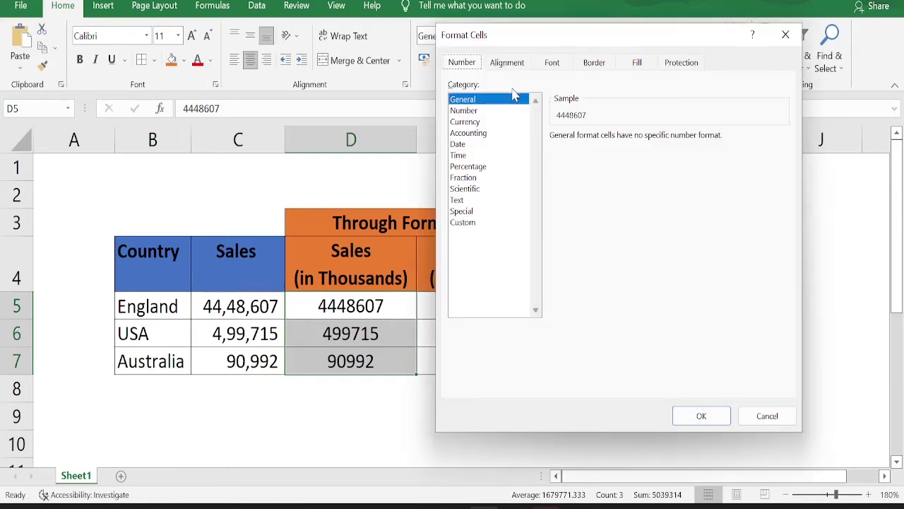
pyautogui.click(474, 224)
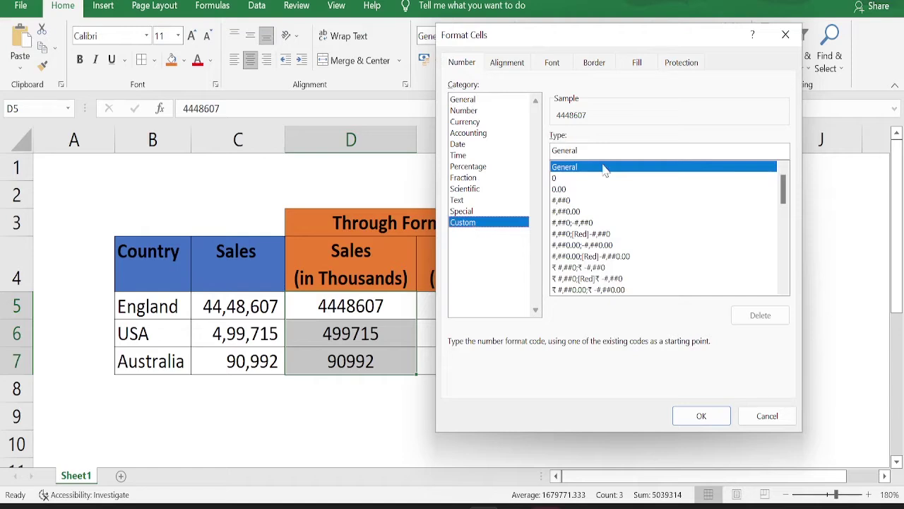
pyautogui.doubleClick(565, 150)
pyautogui.press('BackSpace')
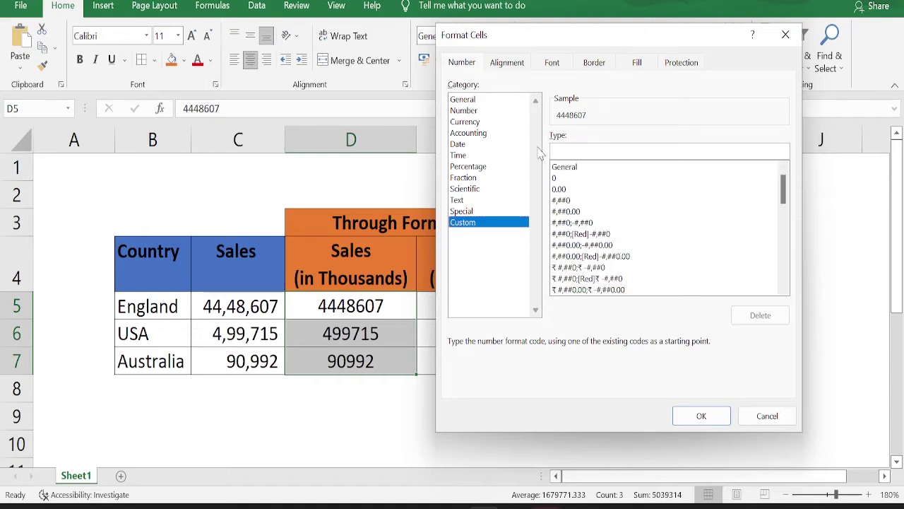
pyautogui.write('0,')
pyautogui.moveTo(558, 151); pyautogui.dragTo(551, 150)
pyautogui.press('Right')
pyautogui.write('K"')
pyautogui.click(702, 416)
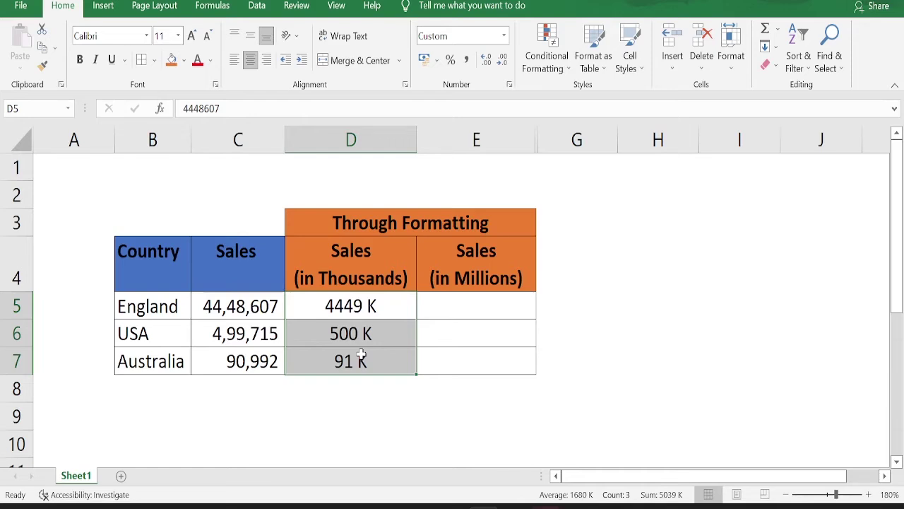
# - Change the custom number format of D5:D7 to 0.00, "K" for two decimal places
pyautogui.hotkey('ctrl', '1')
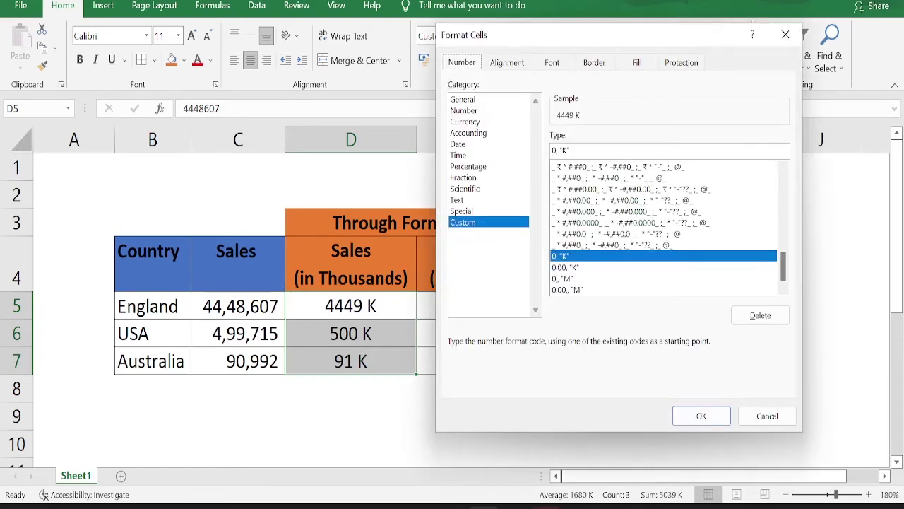
pyautogui.write('.00')
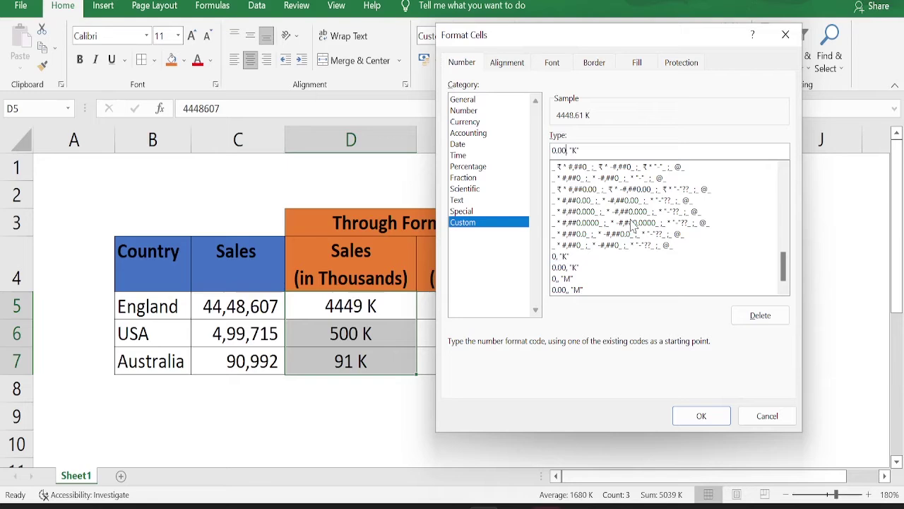
pyautogui.hotkey('shift', 'Left')
pyautogui.hotkey('shift', 'Left')
pyautogui.click(700, 415)
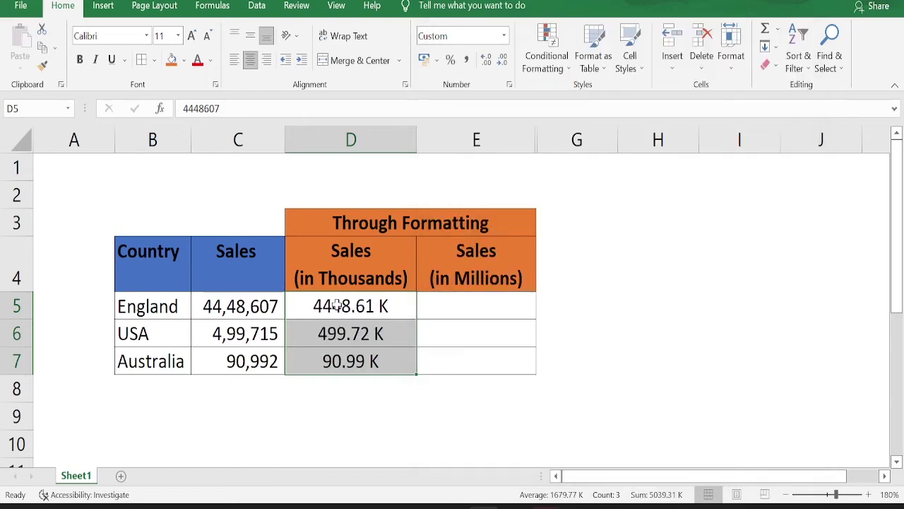
# - Copy the sales figures from C5:C7 into the Sales (in Millions) cells E5:E7
pyautogui.moveTo(351, 370); pyautogui.dragTo(351, 370)
pyautogui.press('Left')
pyautogui.hotkey('shift', 'Down')
pyautogui.hotkey('shift', 'Down')
pyautogui.hotkey('ctrl', 'c')
pyautogui.press('Right')
pyautogui.press('Right')
pyautogui.press('Right')
pyautogui.press('Left')
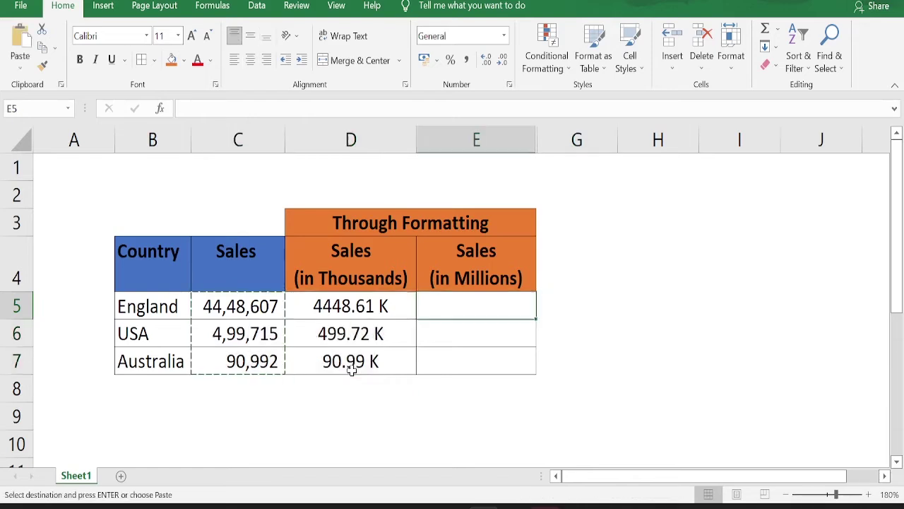
pyautogui.hotkey('ctrl', 'v')
pyautogui.press('Escape')
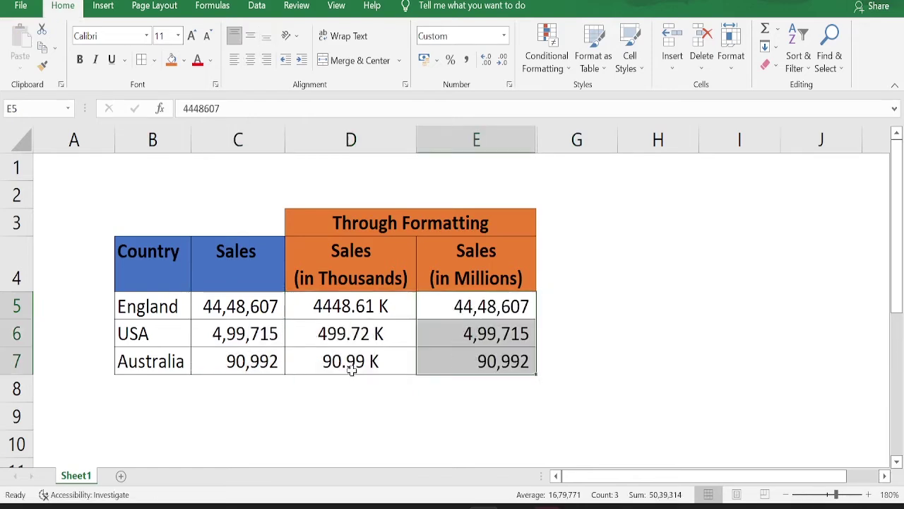
# - Apply the custom number format 0.00,, "M" to E5:E7 to show the sales in millions
pyautogui.hotkey('ctrl', '1')
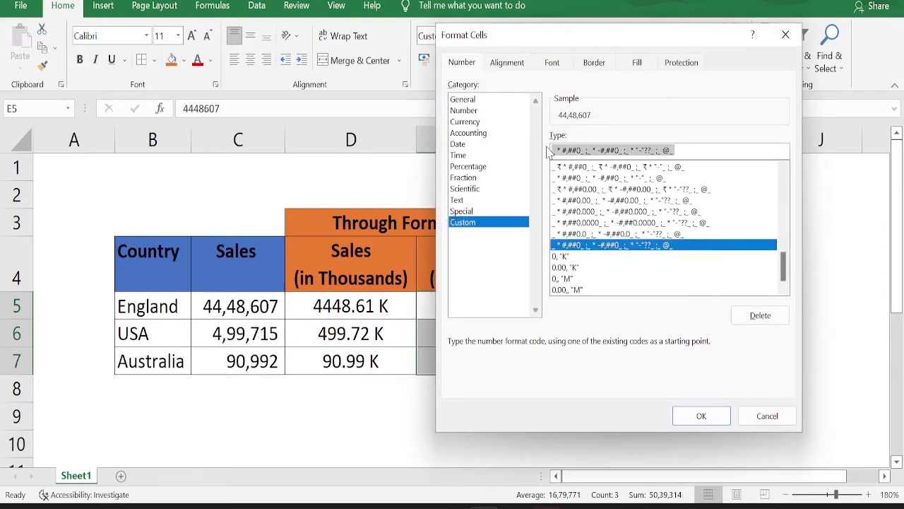
pyautogui.write('0.0')
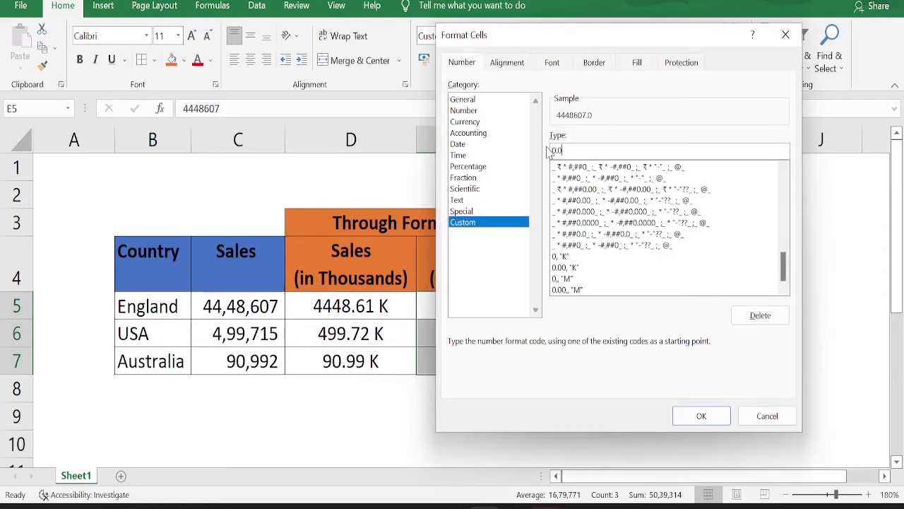
pyautogui.write('0,, "M"')
pyautogui.click(701, 418)
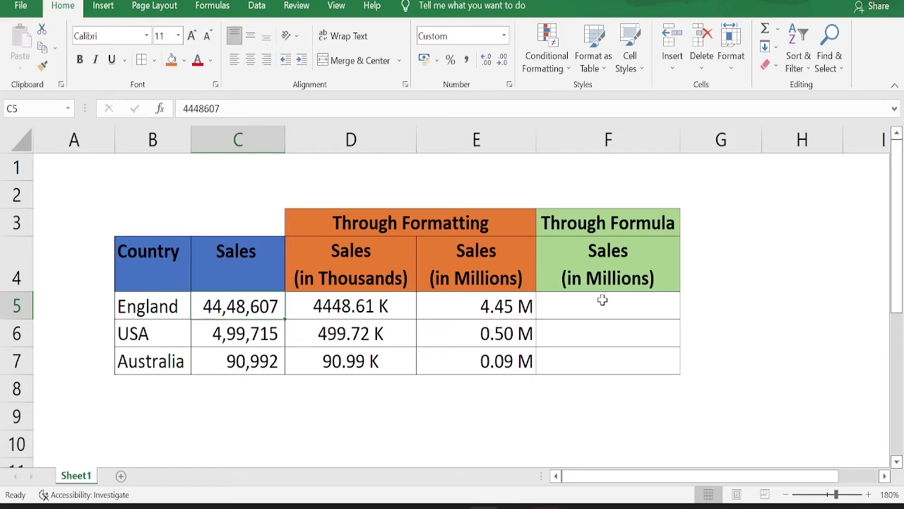
# - Enter the formula =C5/1000000 in F5 to convert England's sales to millions
pyautogui.click(602, 300)
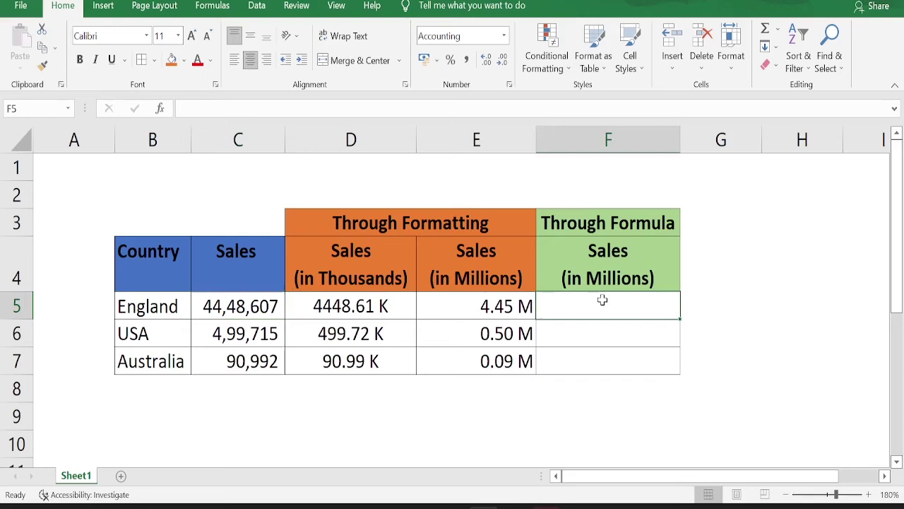
pyautogui.press('F2')
pyautogui.write('=')
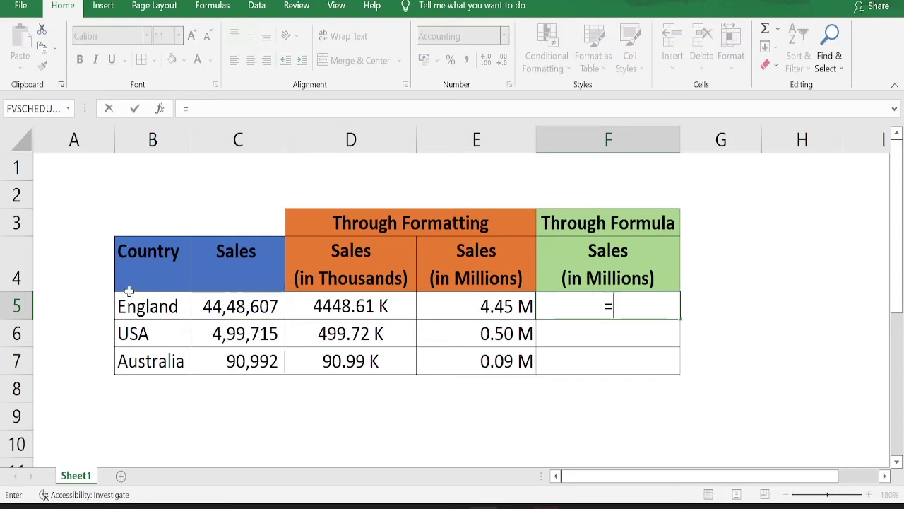
pyautogui.click(234, 307)
pyautogui.write('/1000')
pyautogui.press('BackSpace')
pyautogui.press('BackSpace')
pyautogui.press('BackSpace')
pyautogui.press('BackSpace')
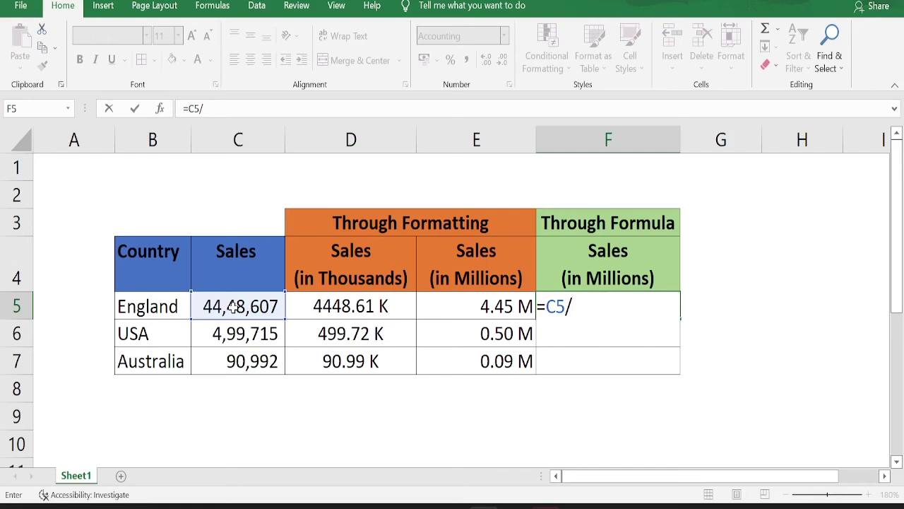
pyautogui.write('1000000')
pyautogui.hotkey('ctrl', 'Return')
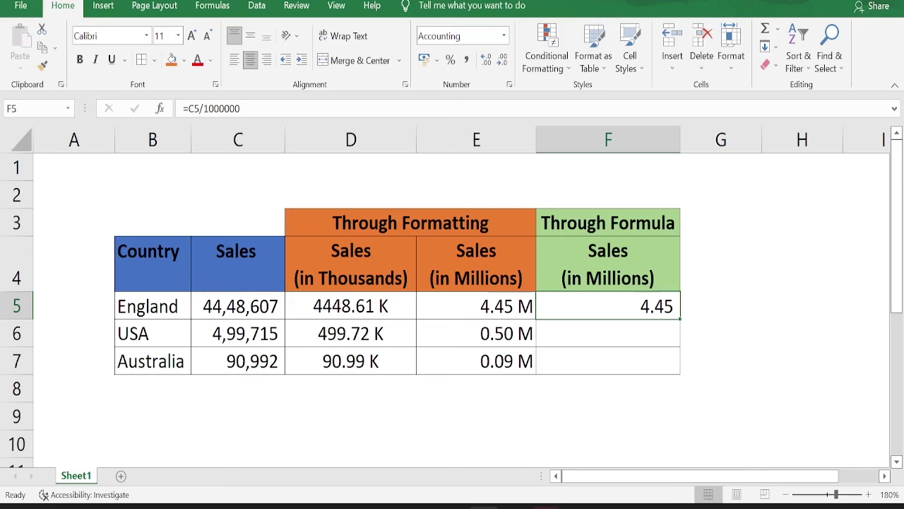
# - Append & "M" to the formula in F5 to add a millions suffix
pyautogui.press('F2')
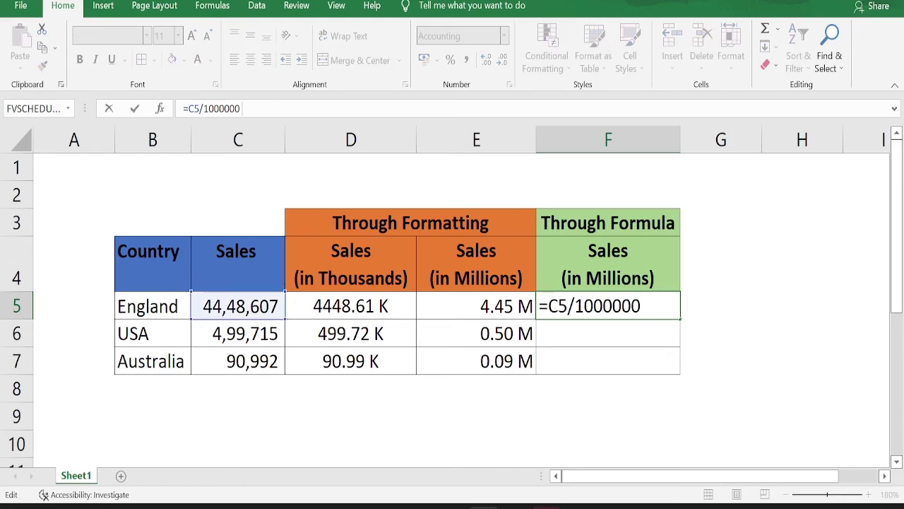
pyautogui.write('& "M')
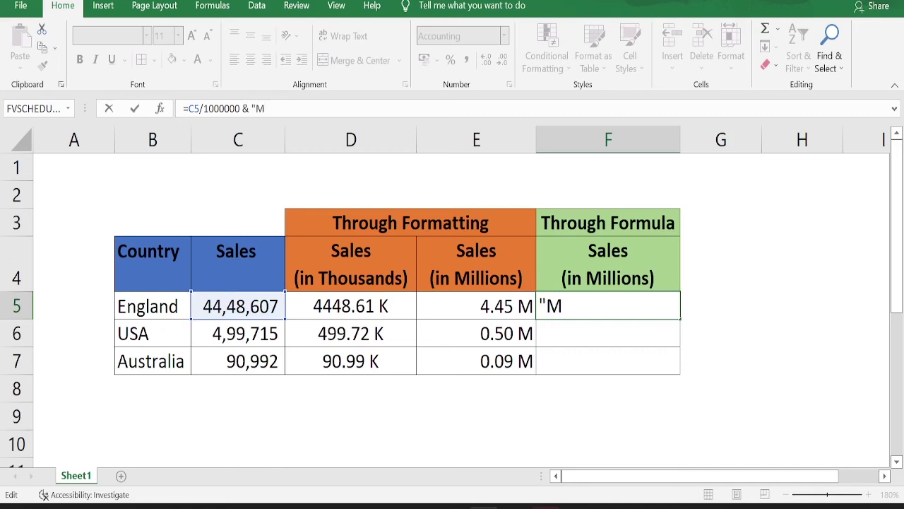
pyautogui.write('"')
pyautogui.press('Return')
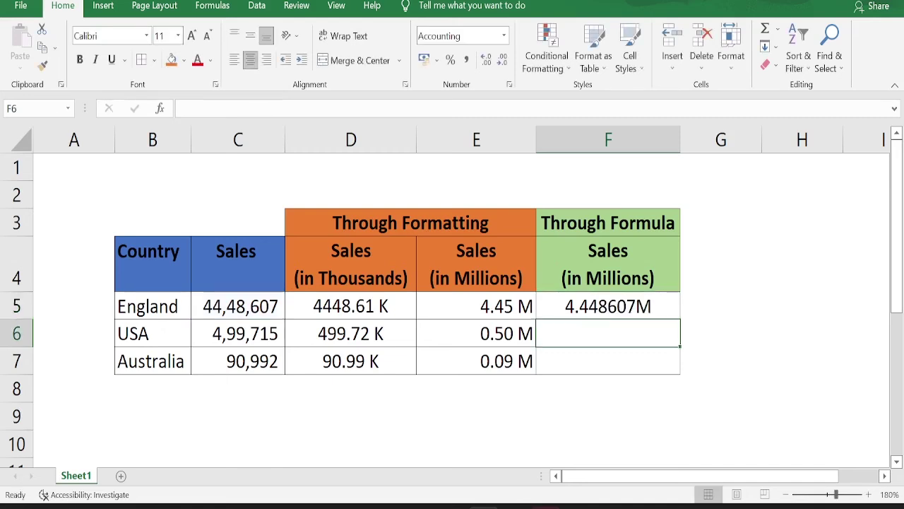
# - Wrap the division in F5 in ROUND with 2 digits, giving =ROUND(C5/1000000,2) & "M"
pyautogui.click(576, 316)
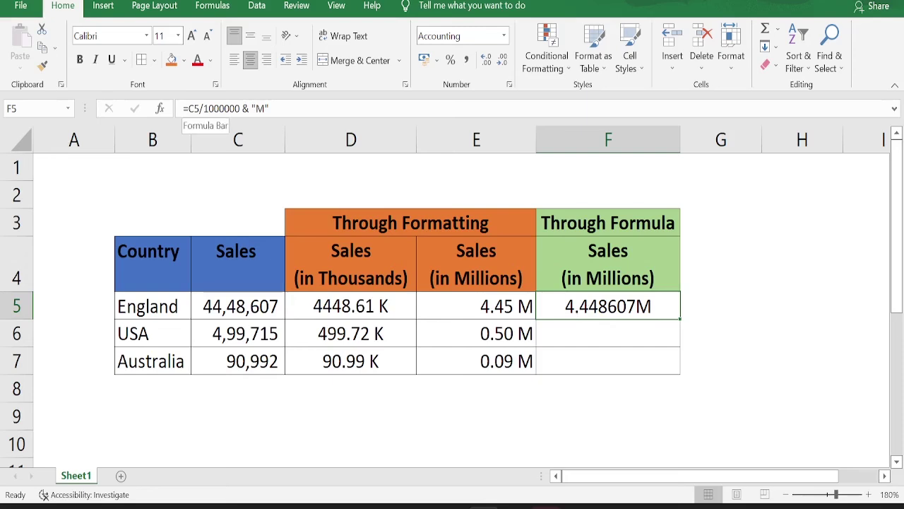
pyautogui.press('F2')
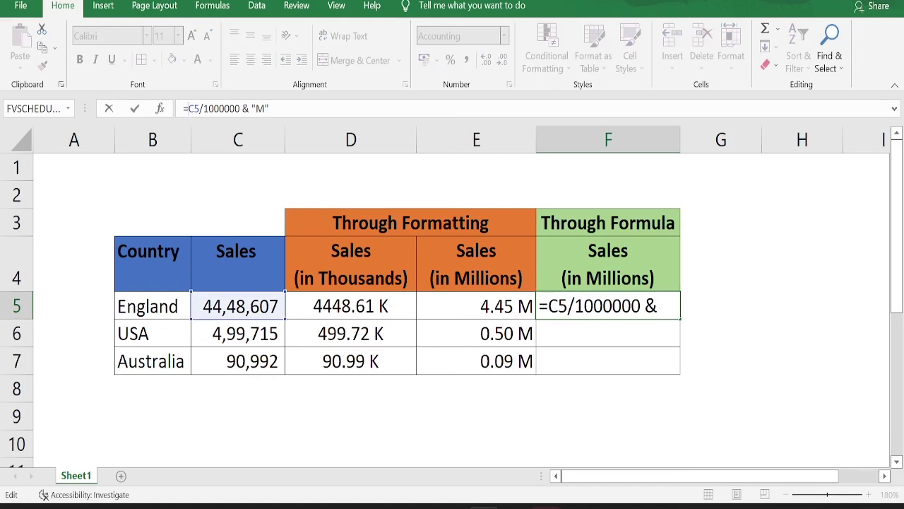
pyautogui.write('ROUND(')
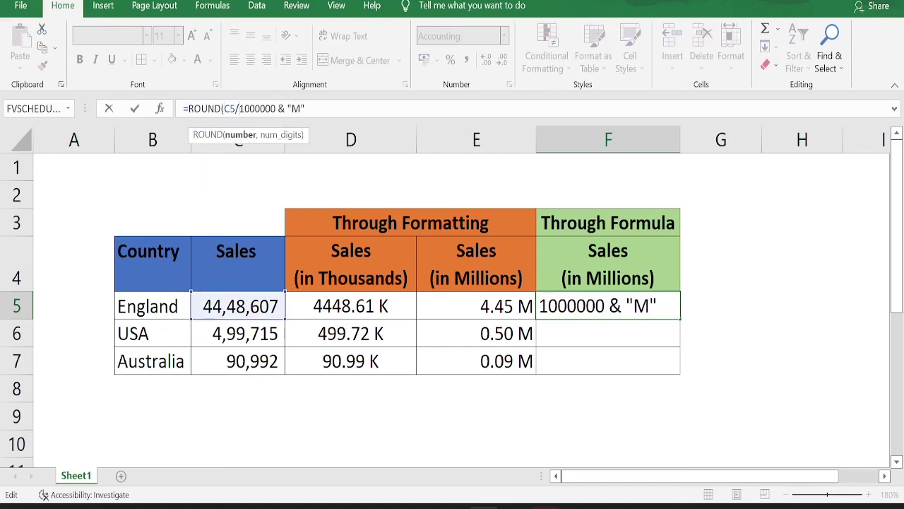
pyautogui.click(276, 108)
pyautogui.write(',2)')
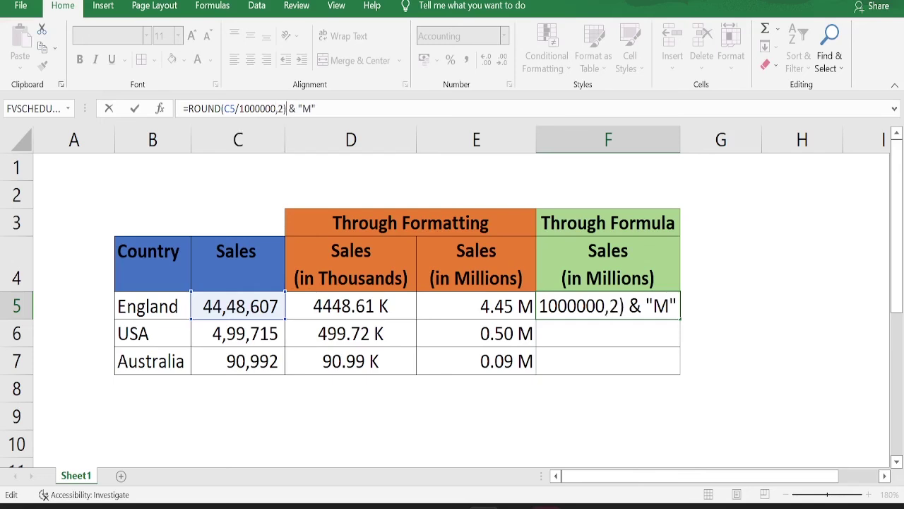
pyautogui.moveTo(188, 108); pyautogui.dragTo(287, 108)
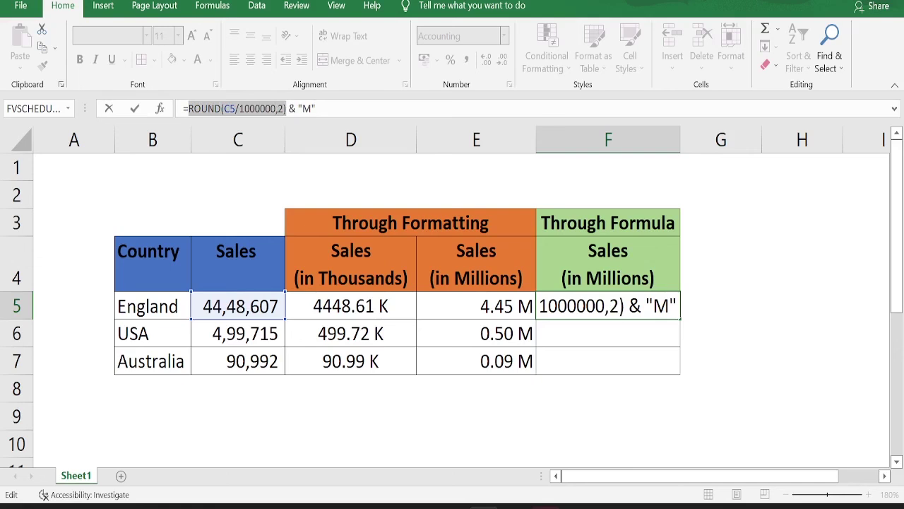
pyautogui.press('Return')
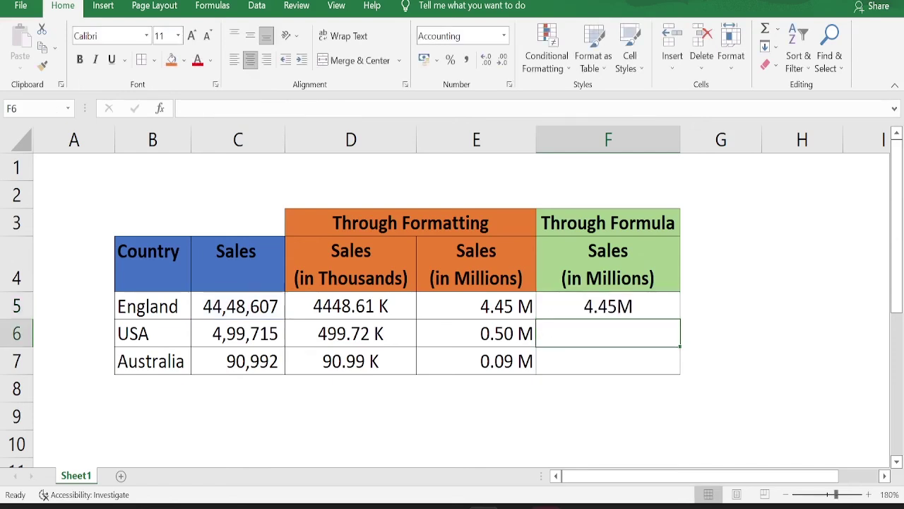
# - Fill the rounded millions formula from F5 down through F7
pyautogui.click(607, 305)
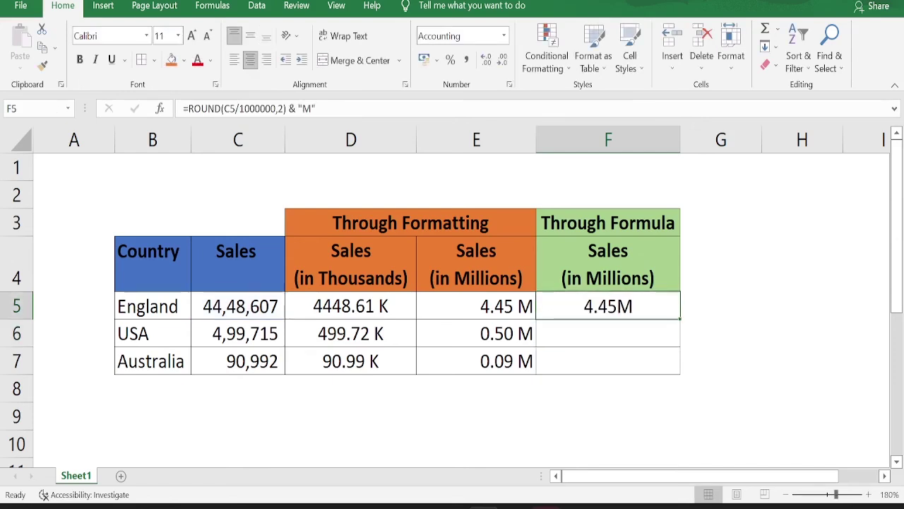
pyautogui.press('Return')
pyautogui.click(608, 305)
pyautogui.moveTo(607, 305); pyautogui.dragTo(607, 361)
pyautogui.hotkey('ctrl', 'd')
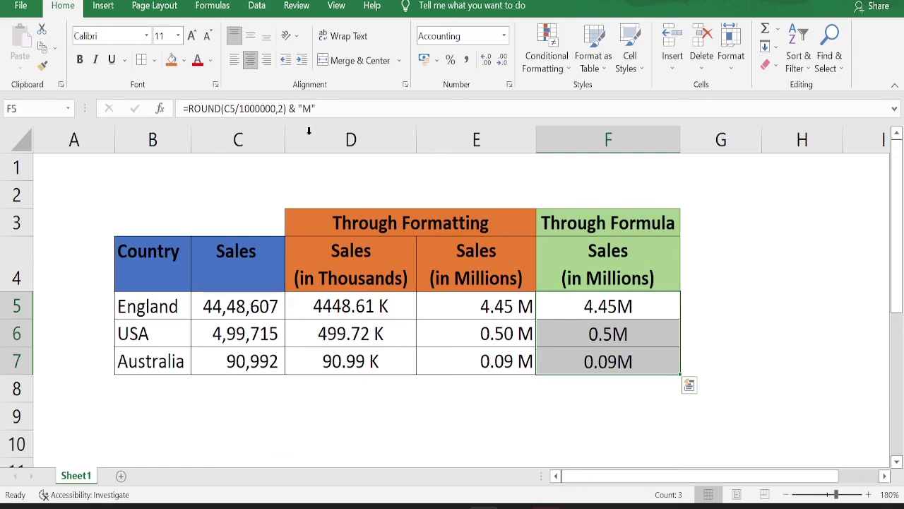
pyautogui.doubleClick(258, 108)
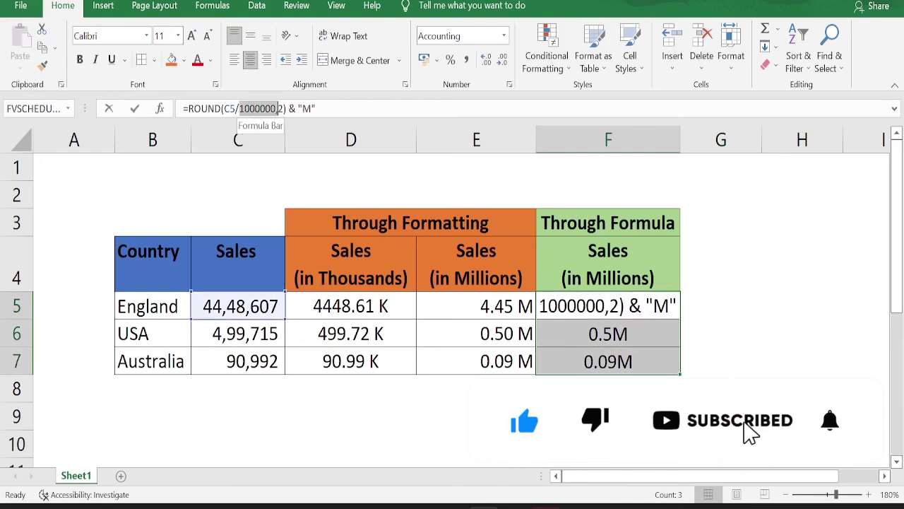
pyautogui.doubleClick(307, 108)
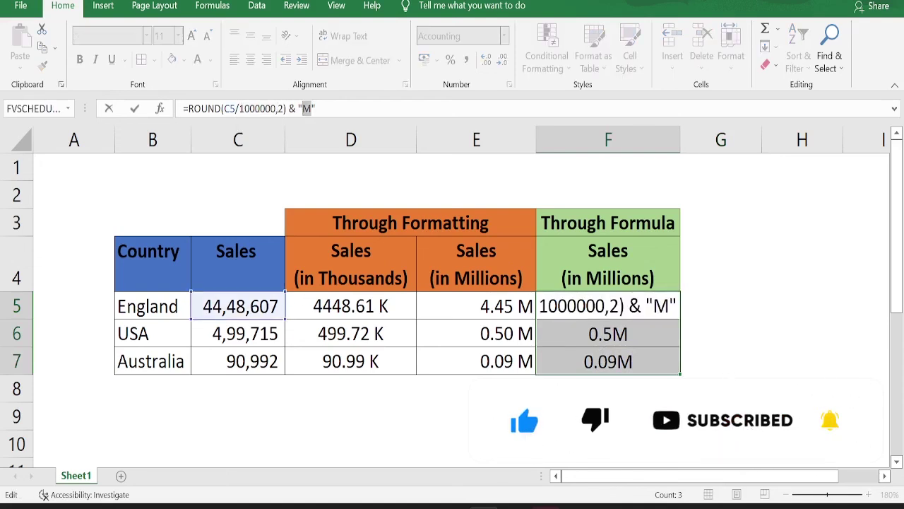
pyautogui.press('Return')
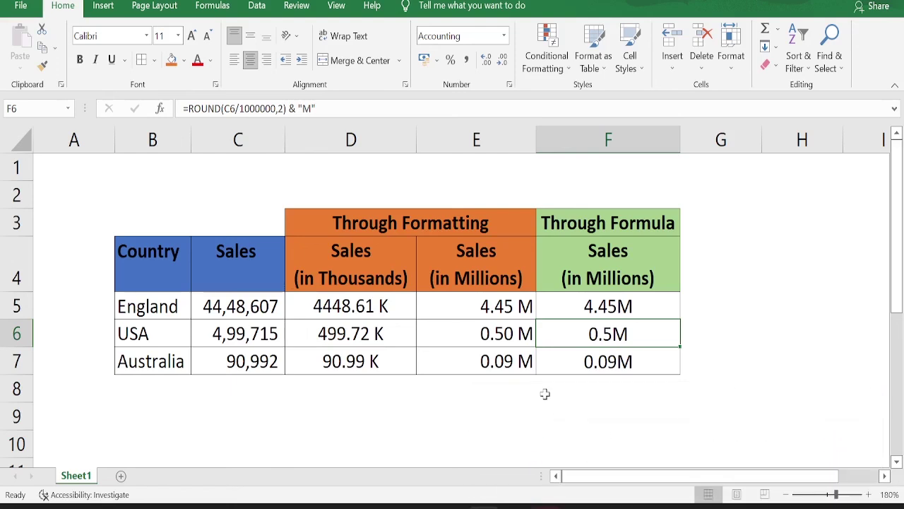